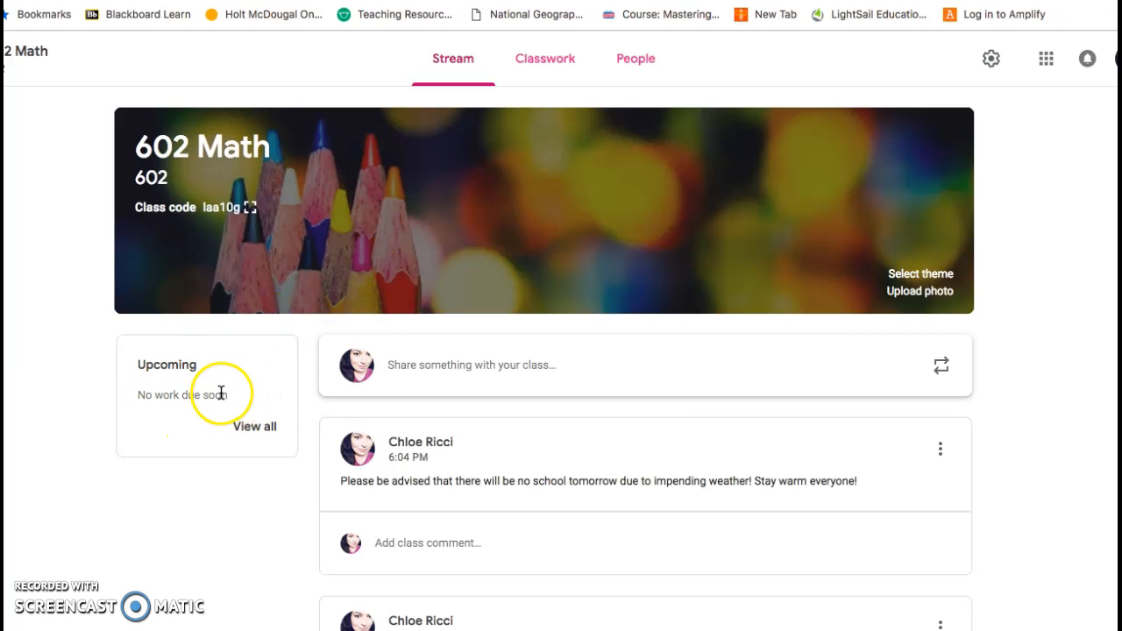
Step: Look through the 602 Math class stream announcements and the list of posted classwork
scroll(523, 393, "down", 2)
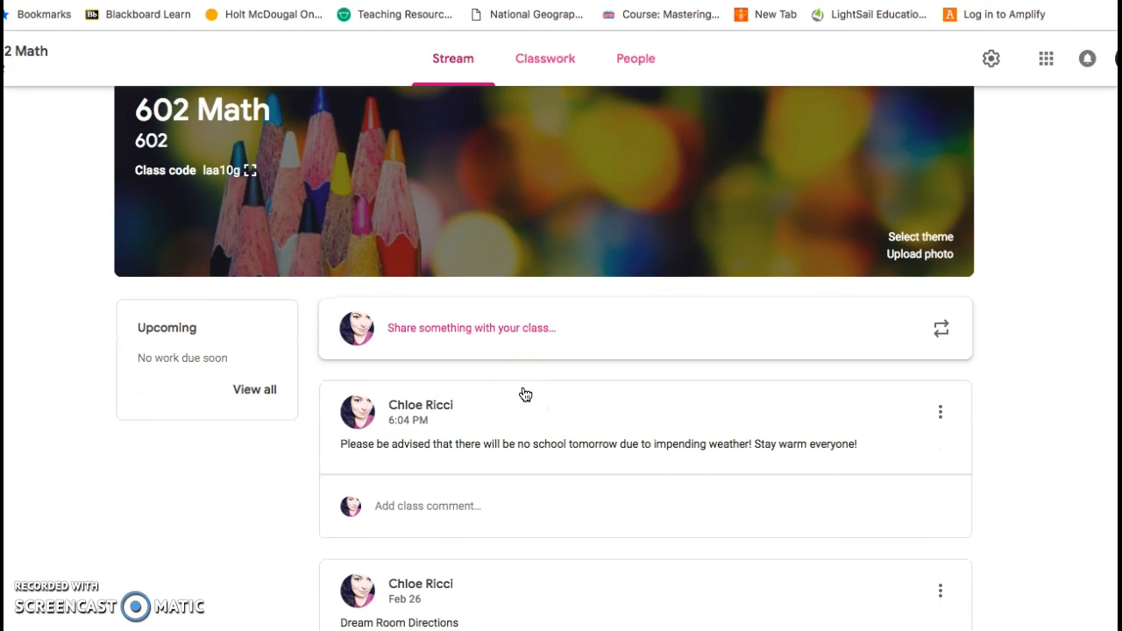
scroll(525, 395, "down", 3)
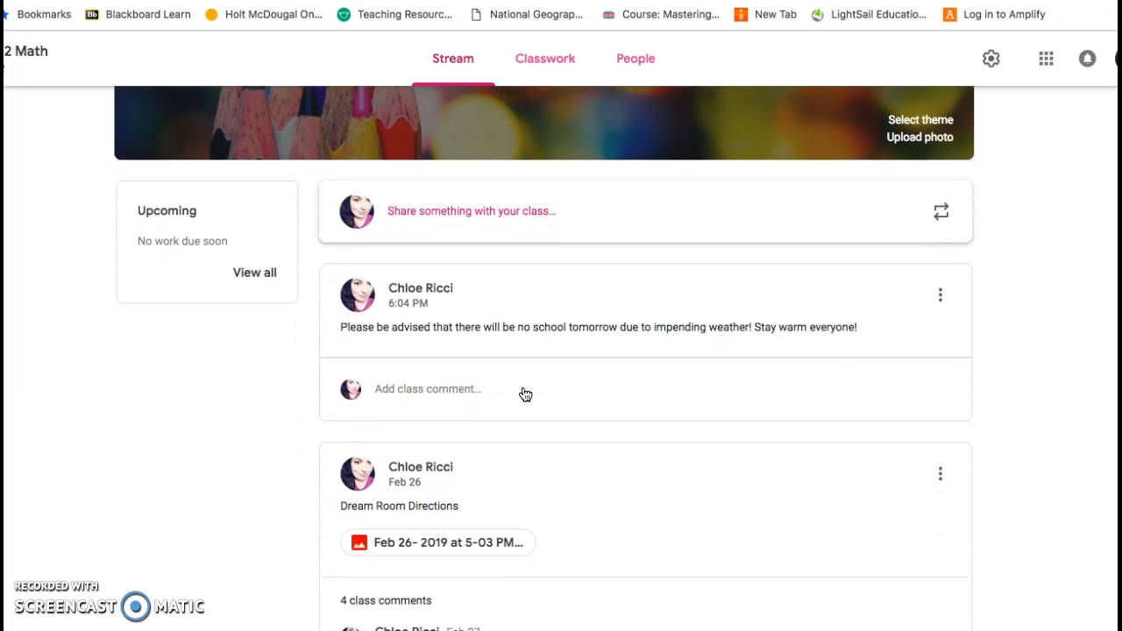
scroll(525, 395, "up", 5)
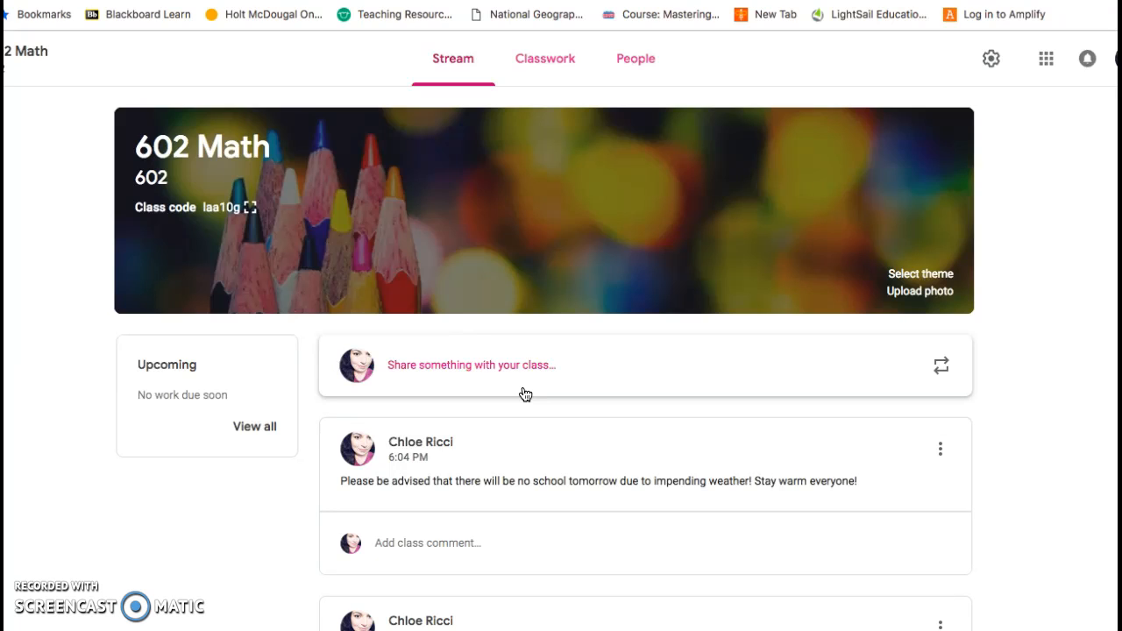
scroll(696, 514, "down", 3)
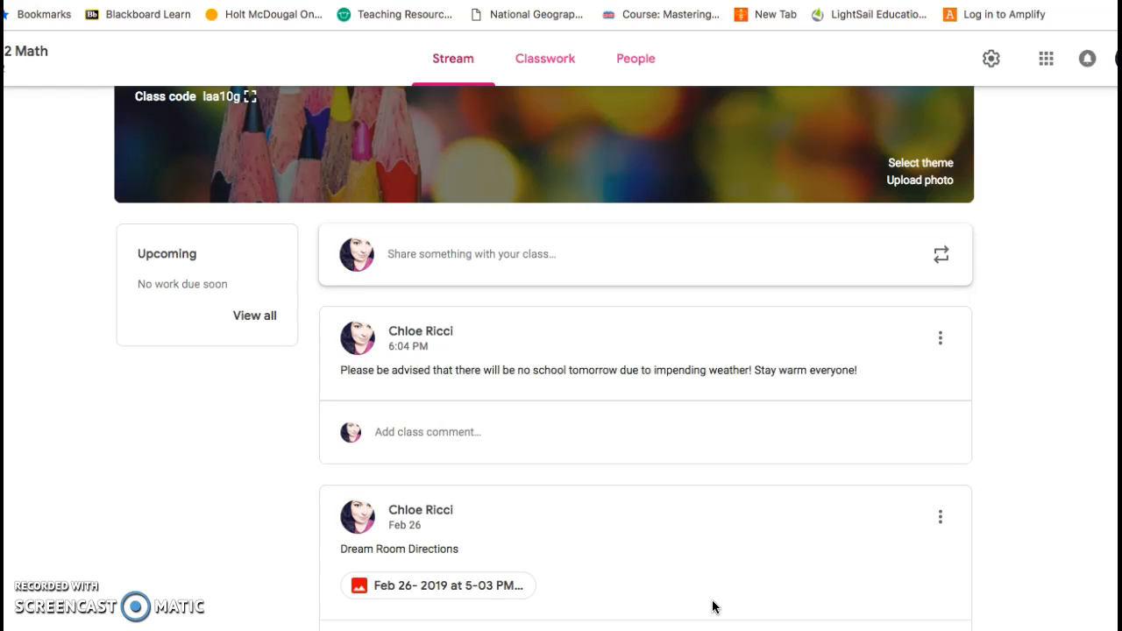
left_click(550, 70)
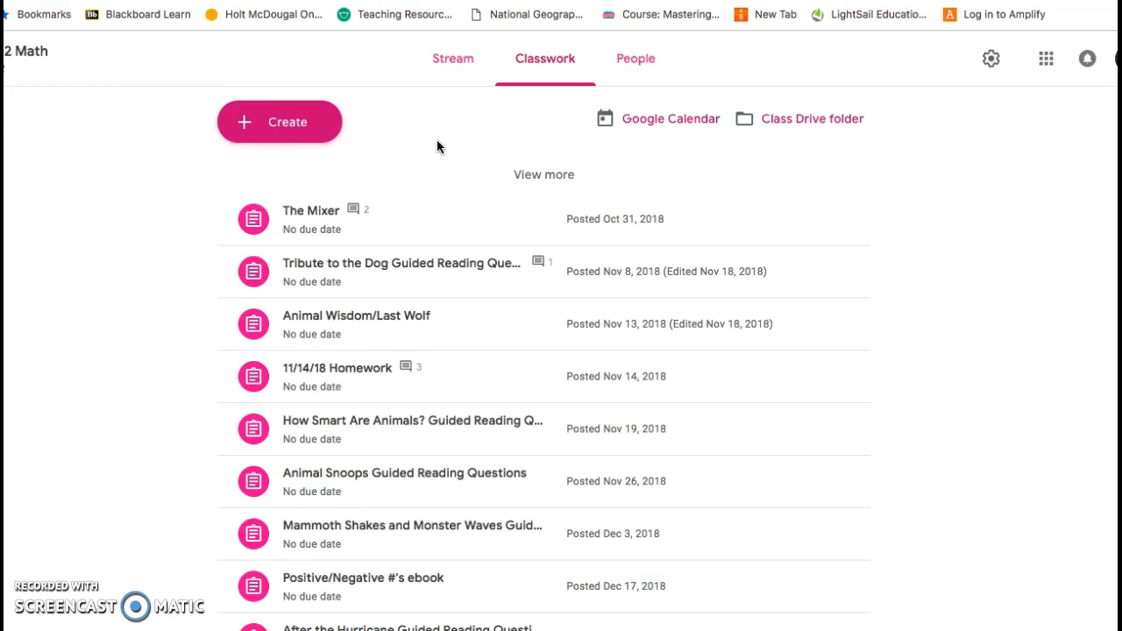
left_click(41, 53)
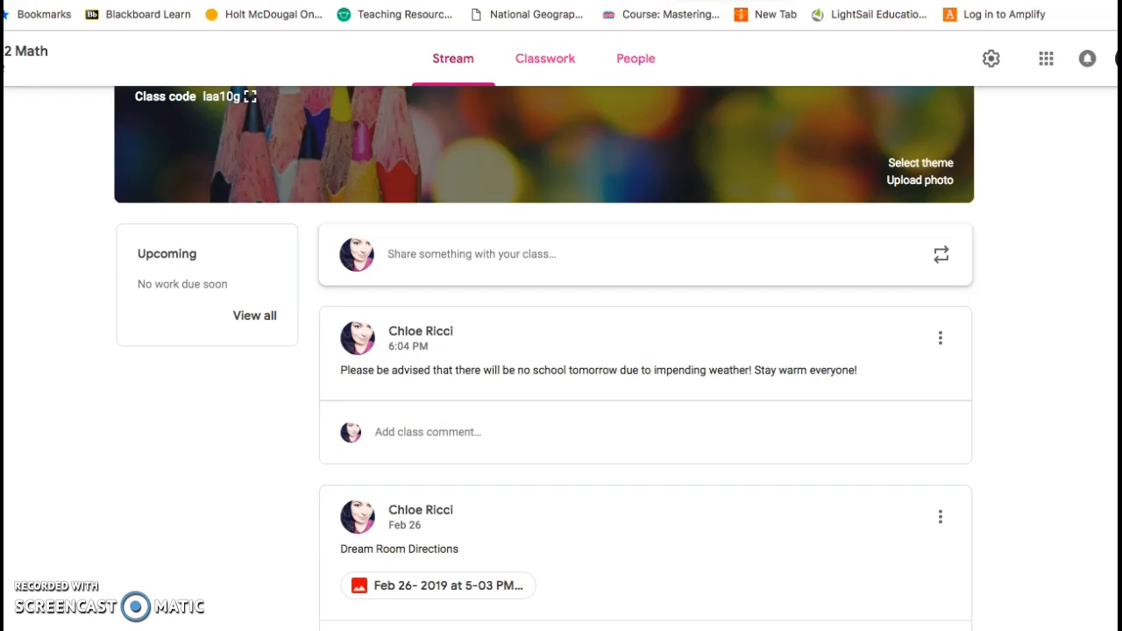
Step: Switch to Google Drive and create a new Google Drawings file
key("ctrl+Tab")
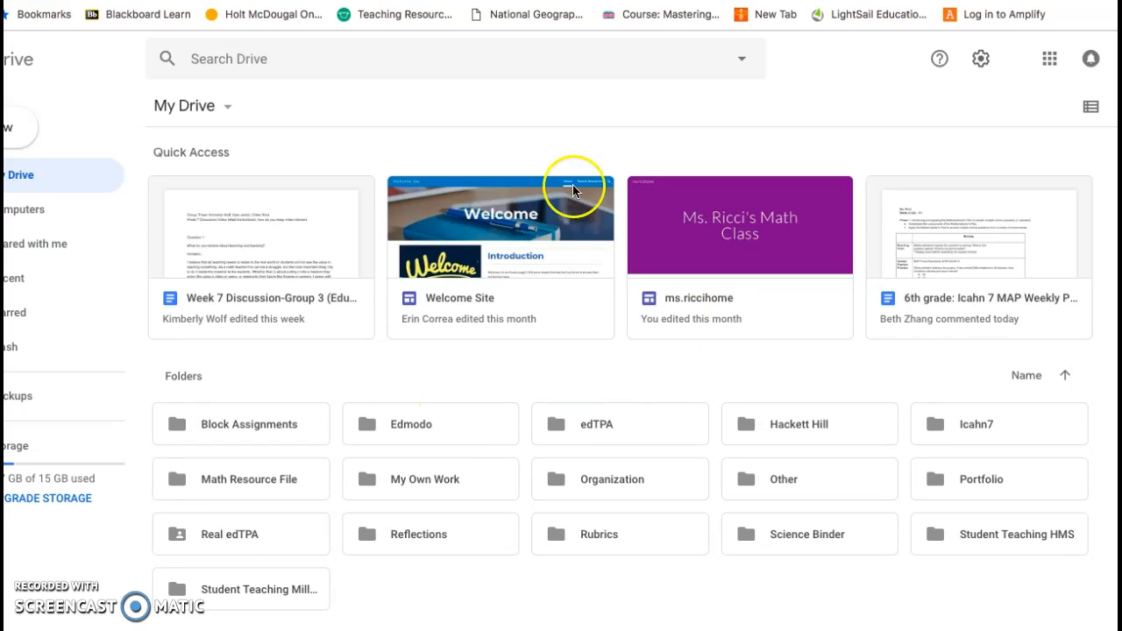
left_click(17, 143)
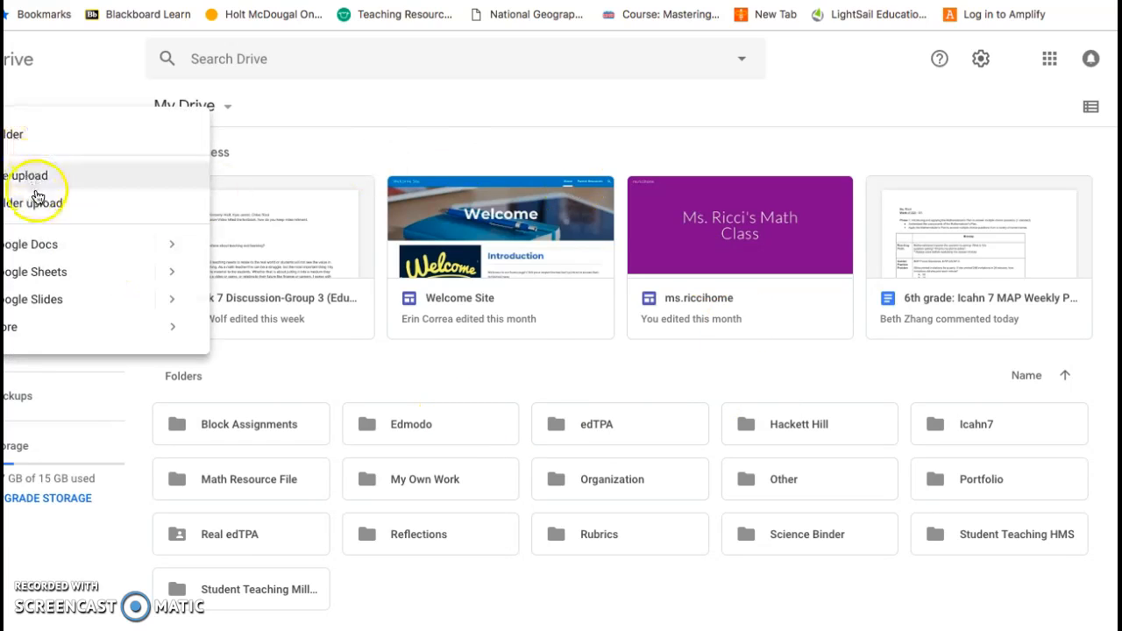
left_click(41, 340)
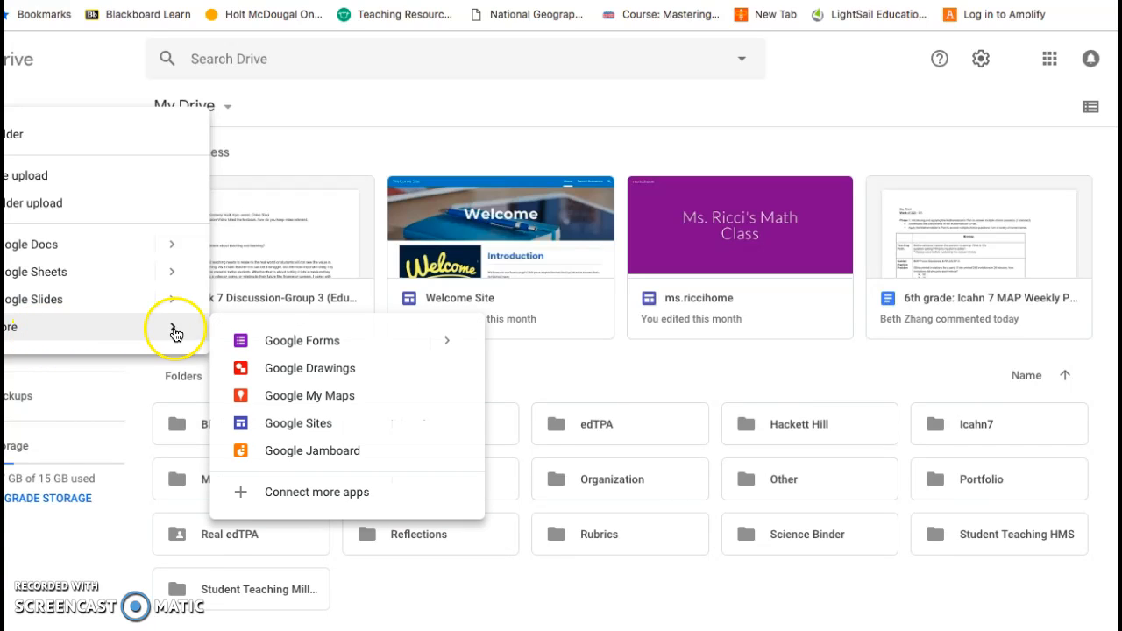
left_click(286, 367)
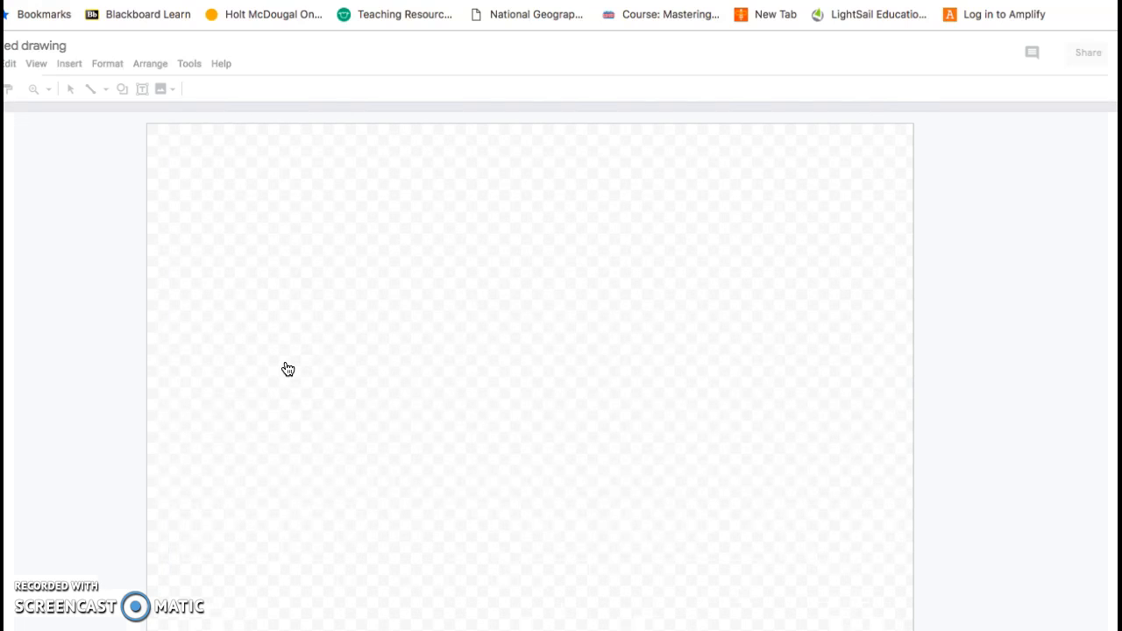
Step: Rename the untitled drawing as Dream Room
left_click(78, 126)
left_click(50, 46)
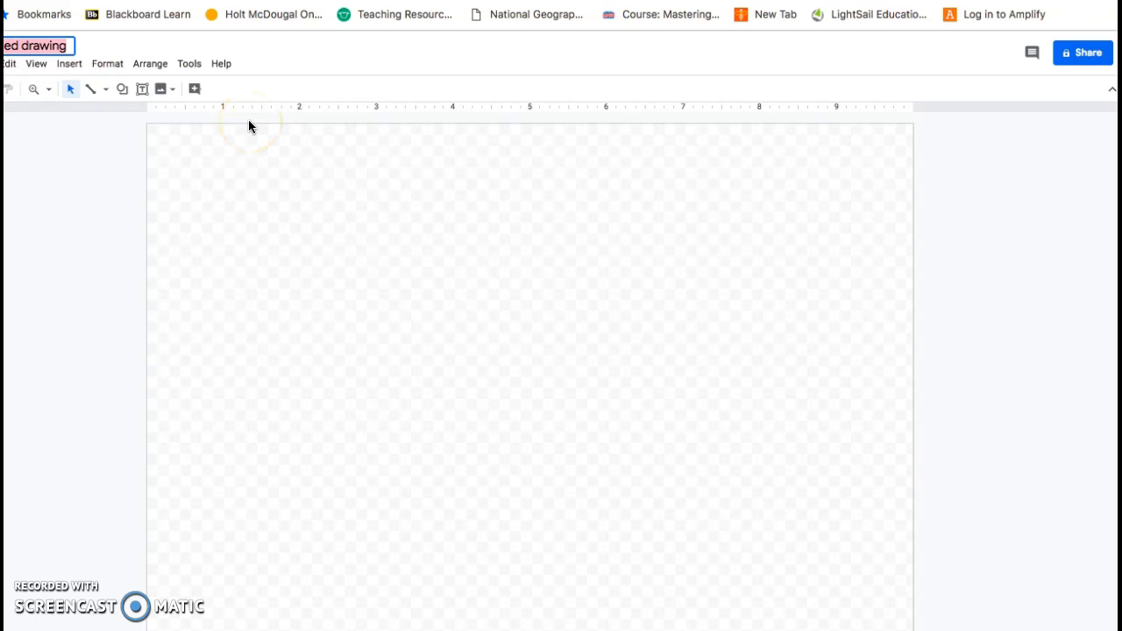
key("BackSpace")
type("m Room")
left_click(249, 259)
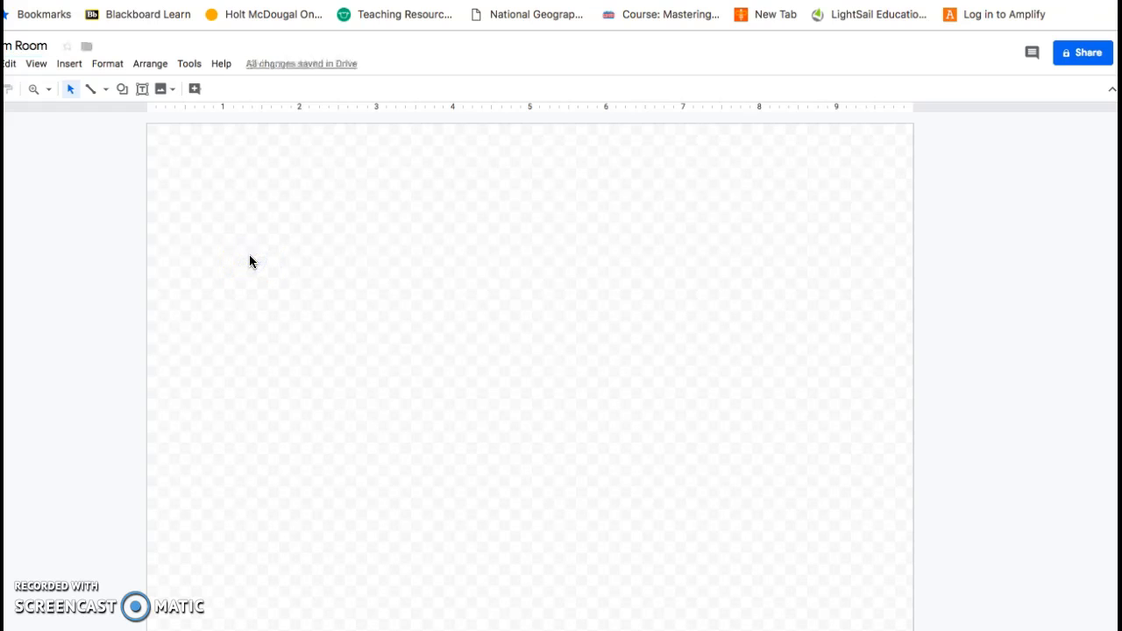
Step: Draw a thin horizontal rectangle about 1.9 inches wide labelled TV and place it near the middle of the canvas's upper edge
left_click(122, 89)
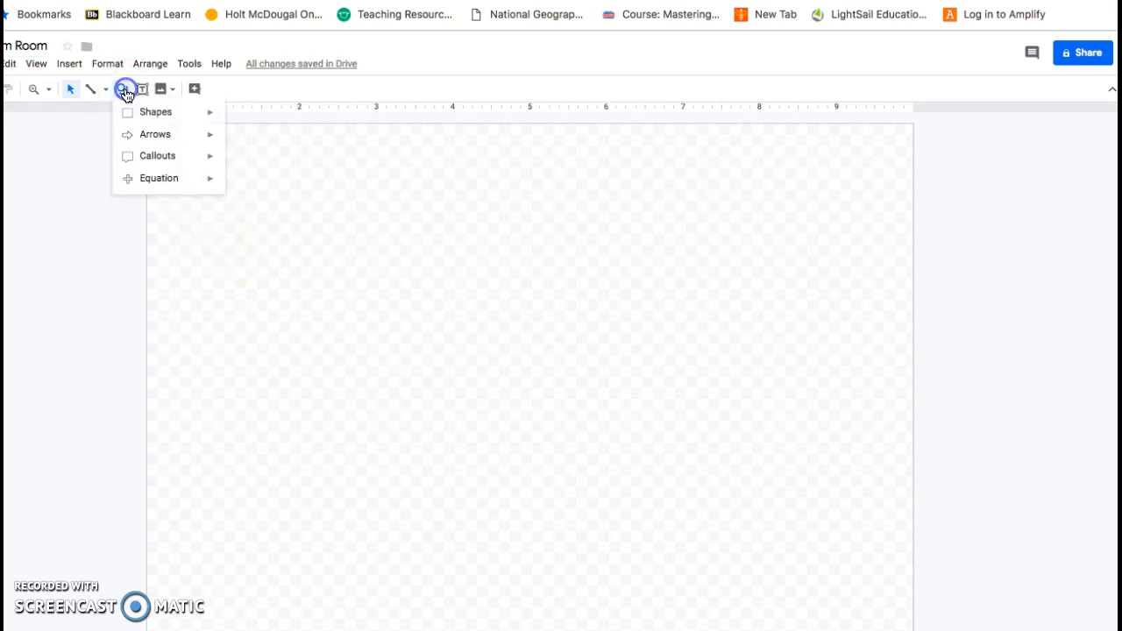
left_click(140, 112)
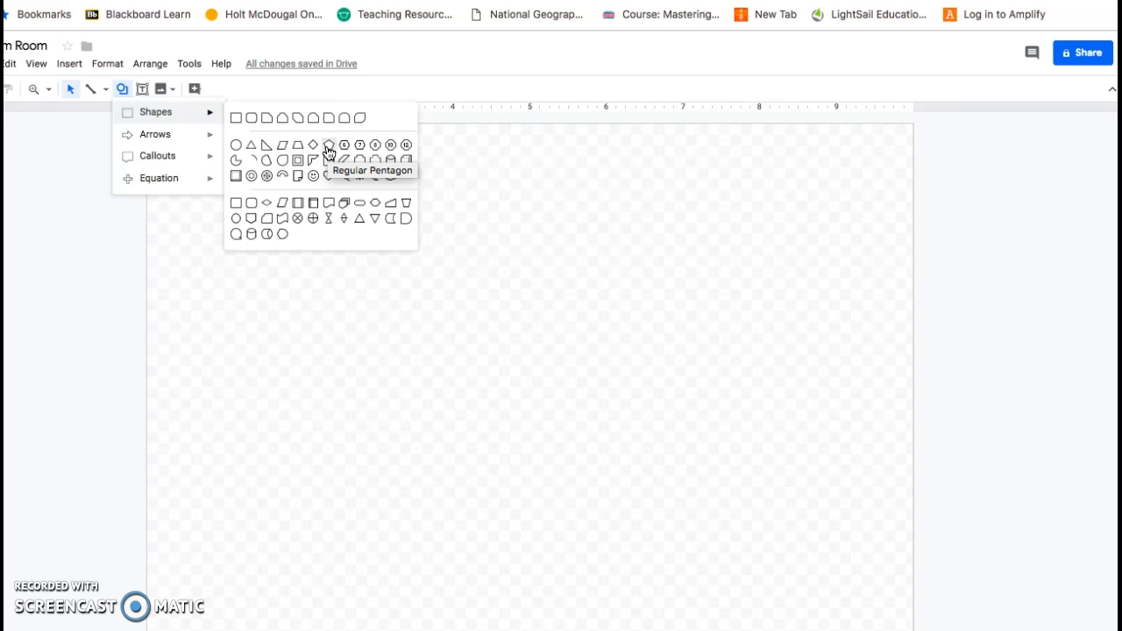
left_click(236, 119)
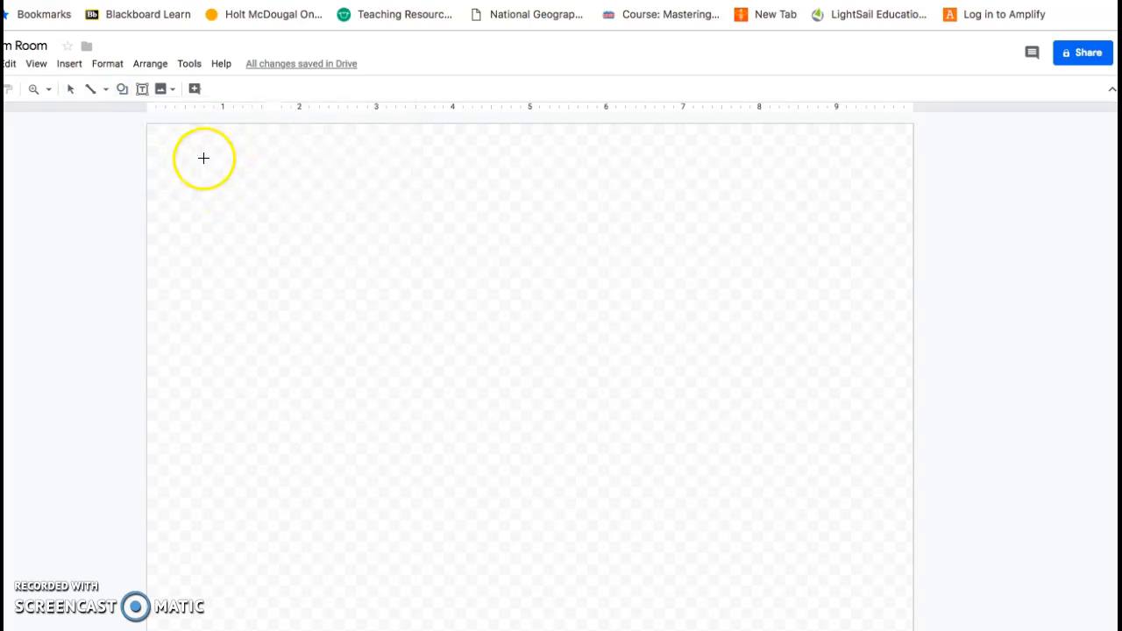
left_click_drag(204, 158, 346, 176)
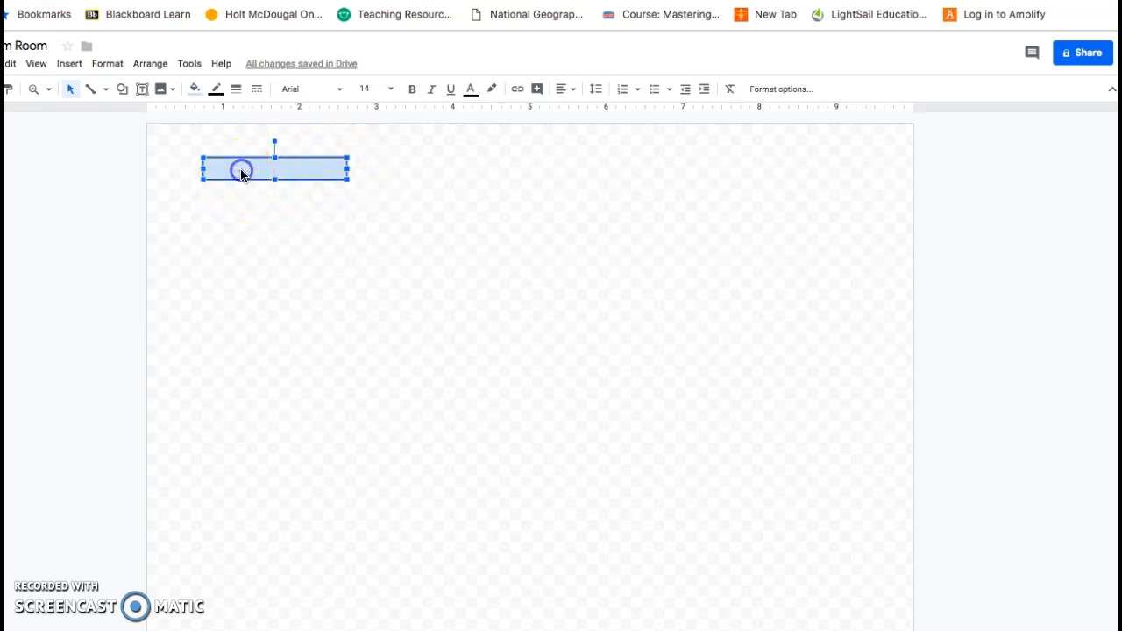
left_click(242, 171)
type("TV")
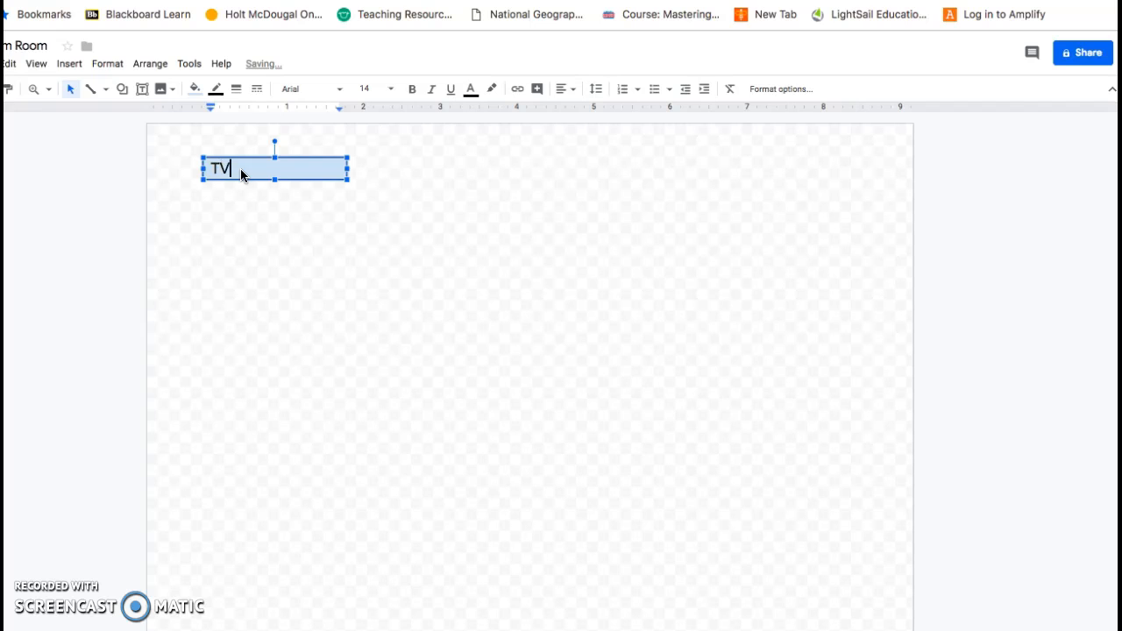
left_click(245, 250)
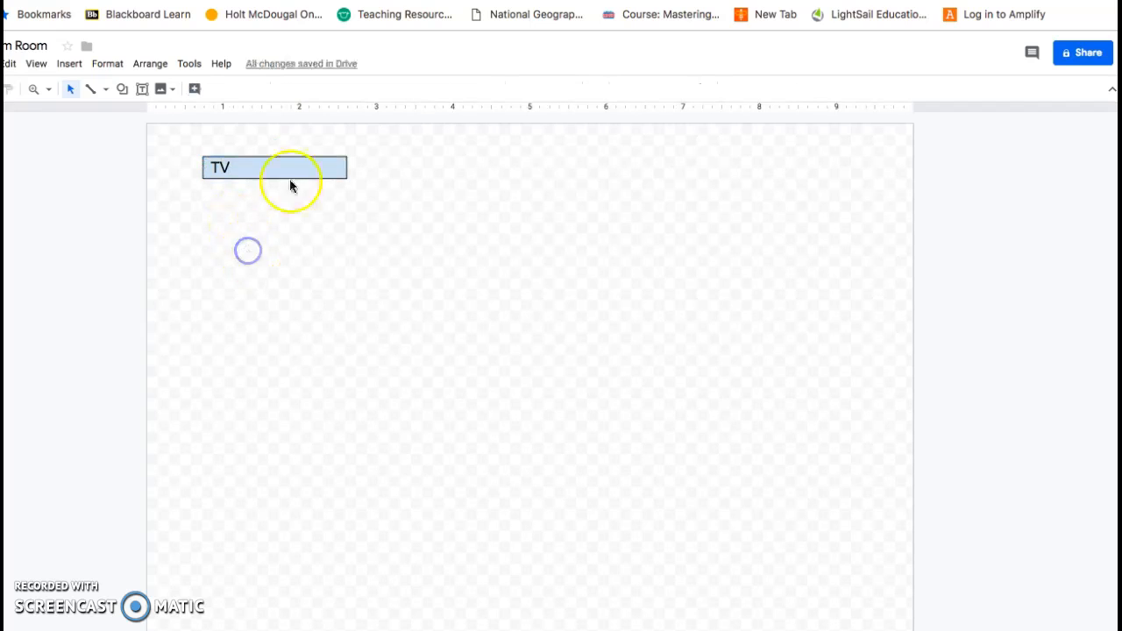
left_click_drag(261, 165, 494, 158)
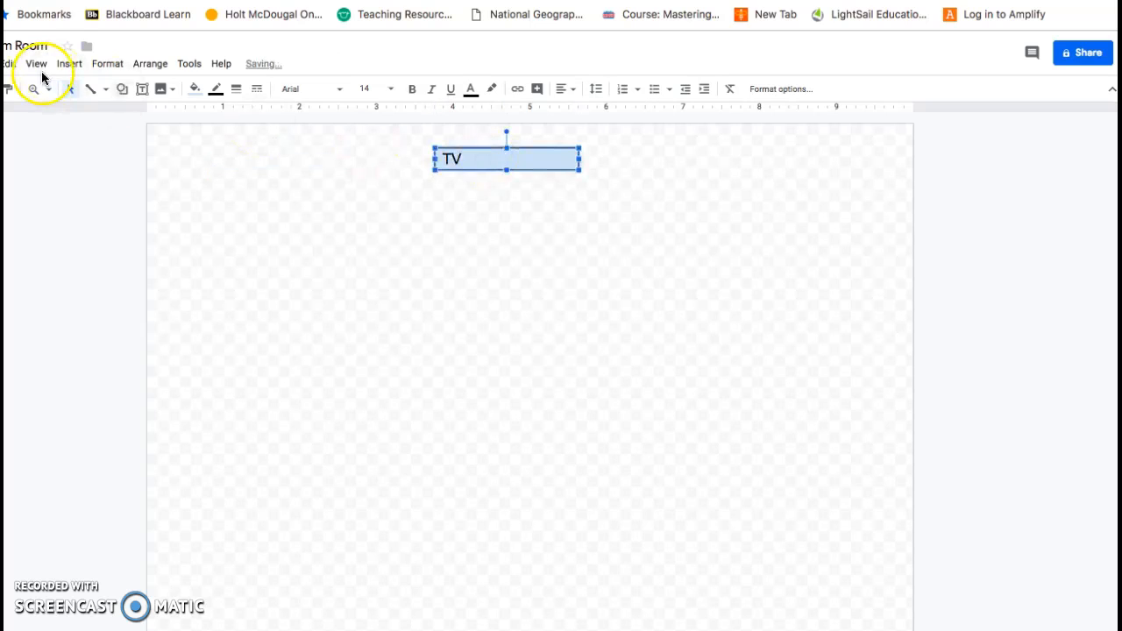
Step: Draw a tall rectangle on the canvas's left side, below the TV's level, and label it Couch
left_click(122, 89)
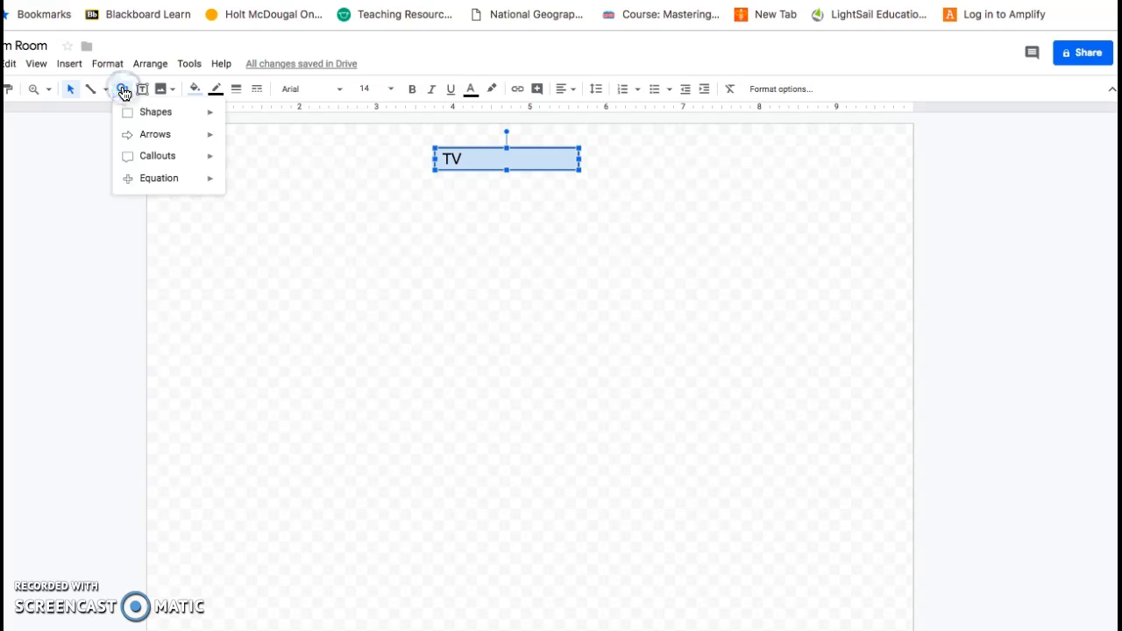
mouse_move(128, 117)
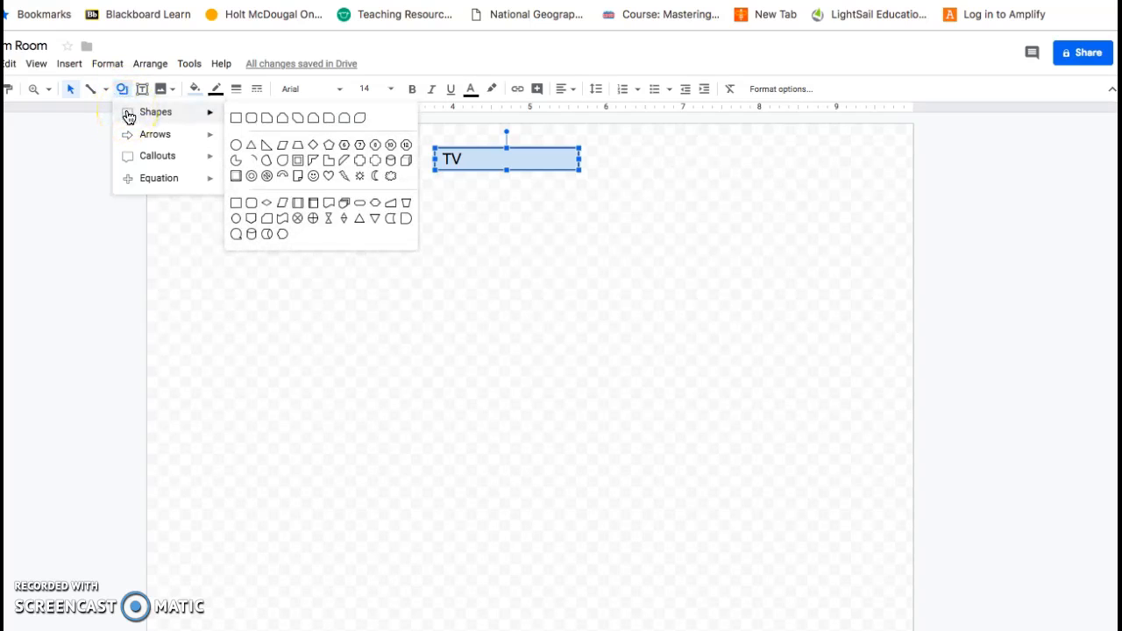
left_click(235, 118)
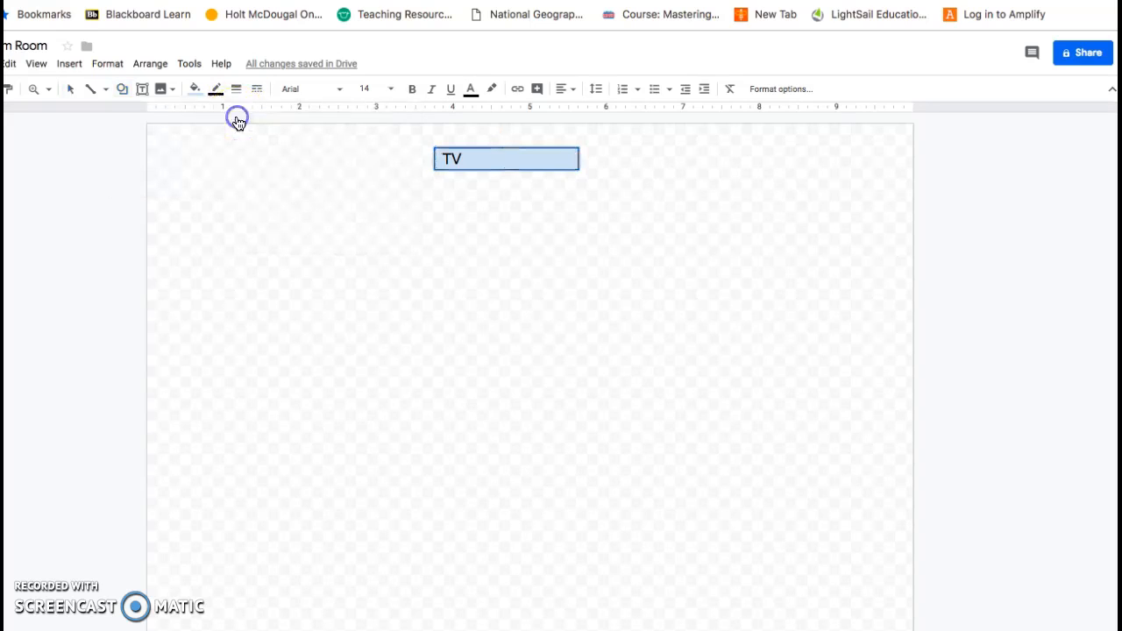
left_click(191, 194)
left_click_drag(191, 193, 244, 322)
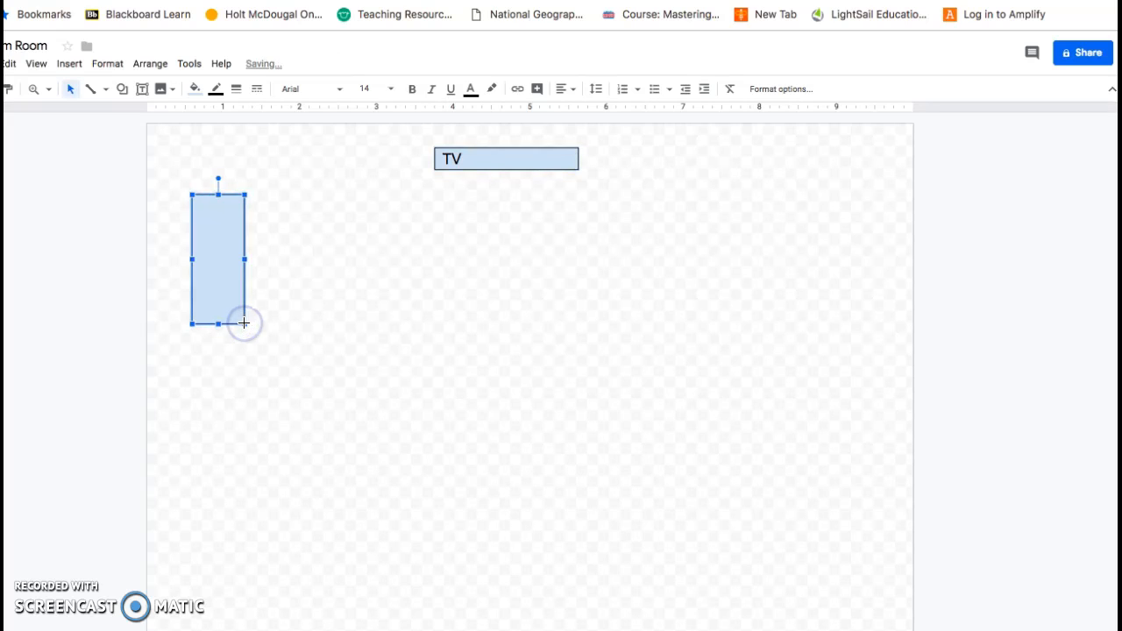
left_click(216, 271)
type("Couch")
Step: Widen the Couch rectangle slightly so its label fits on one line, and move it a little right and down
left_click(242, 269)
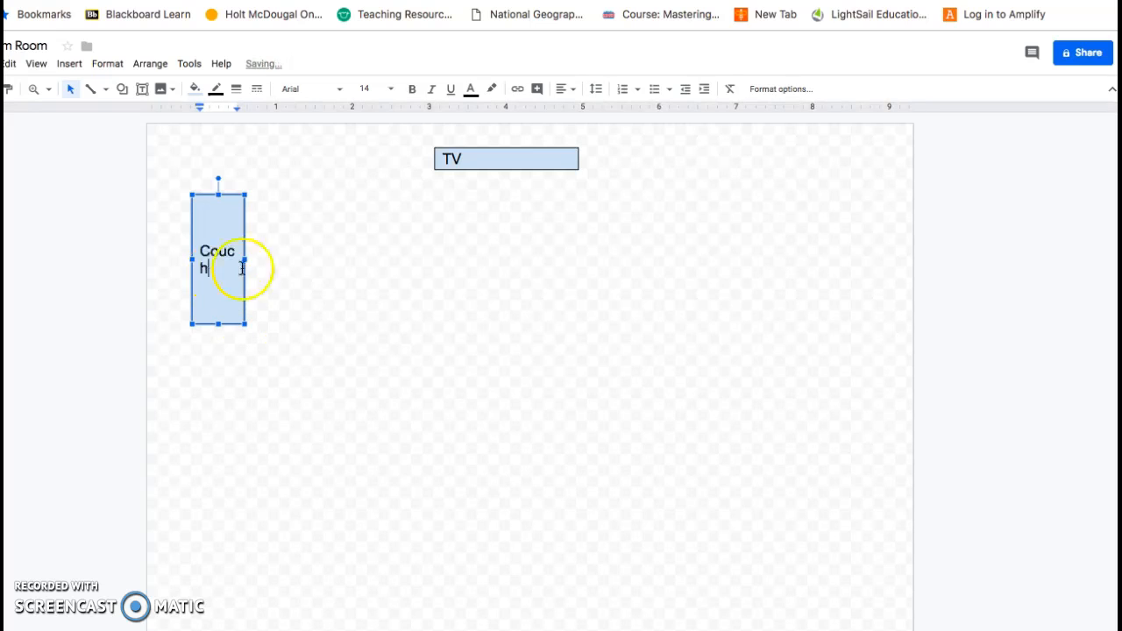
left_click_drag(246, 260, 252, 260)
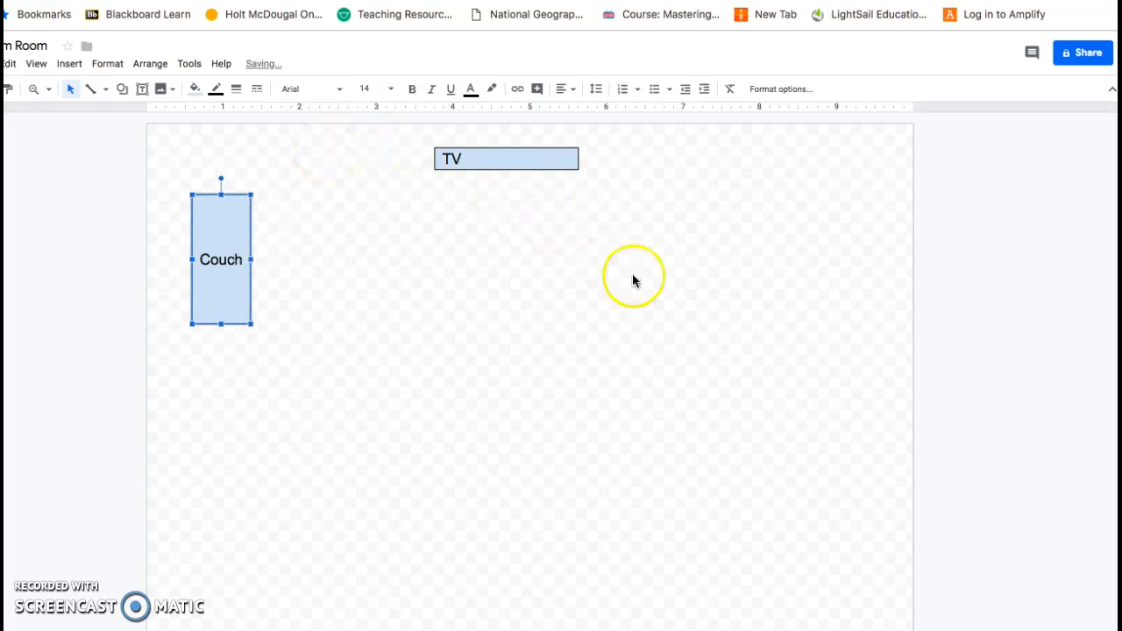
left_click_drag(239, 212, 270, 227)
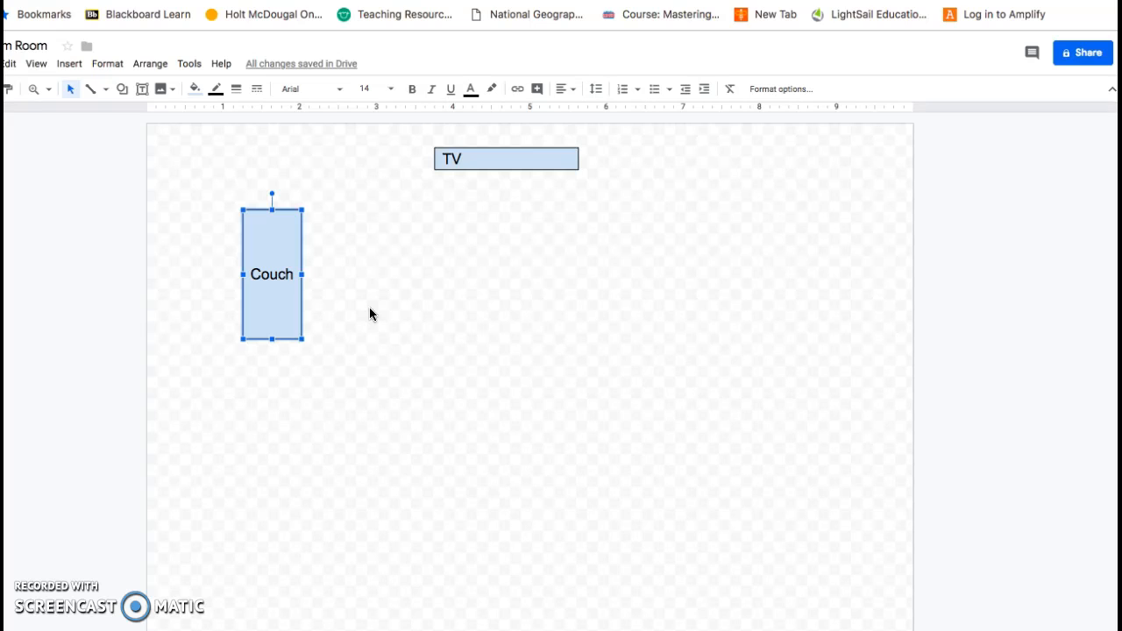
Step: Download the room drawing as a PDF document
left_click(0, 64)
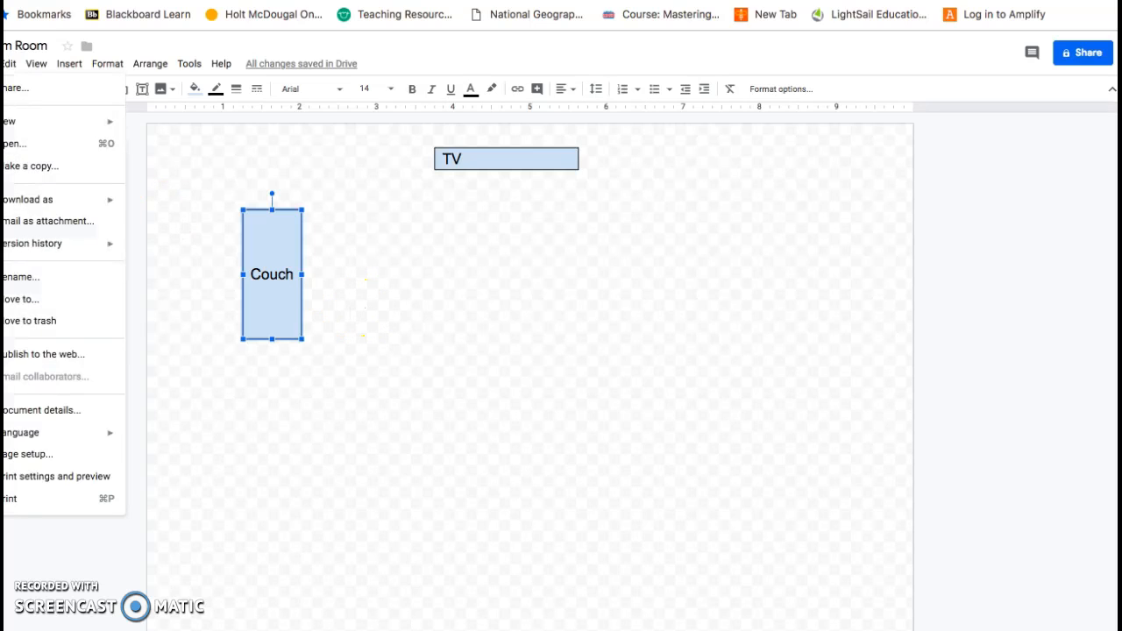
mouse_move(23, 201)
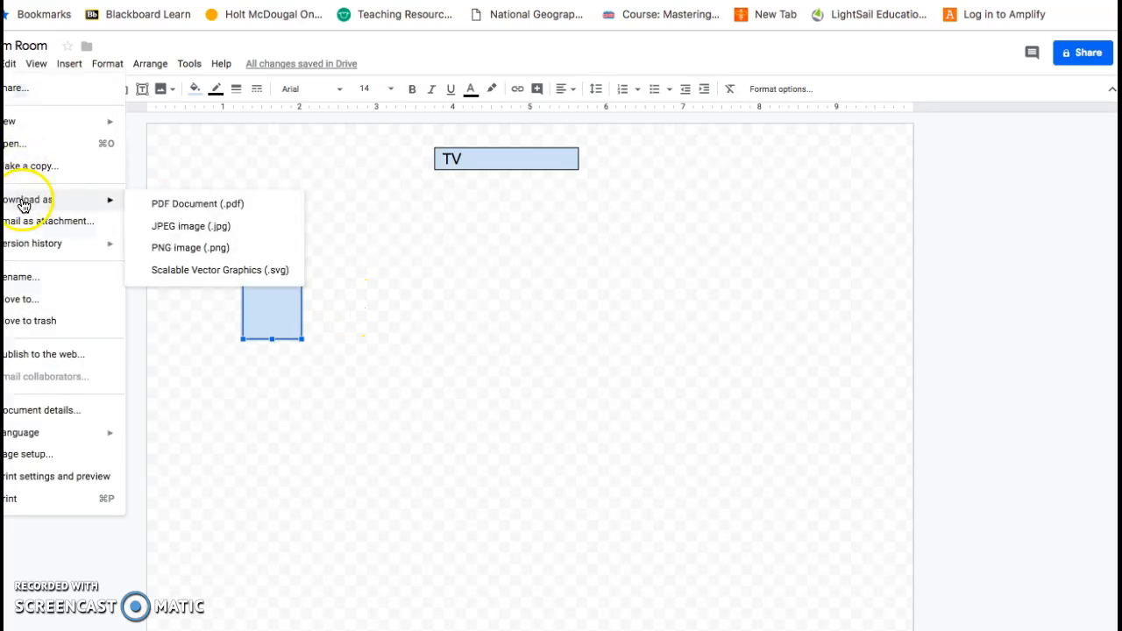
left_click(141, 204)
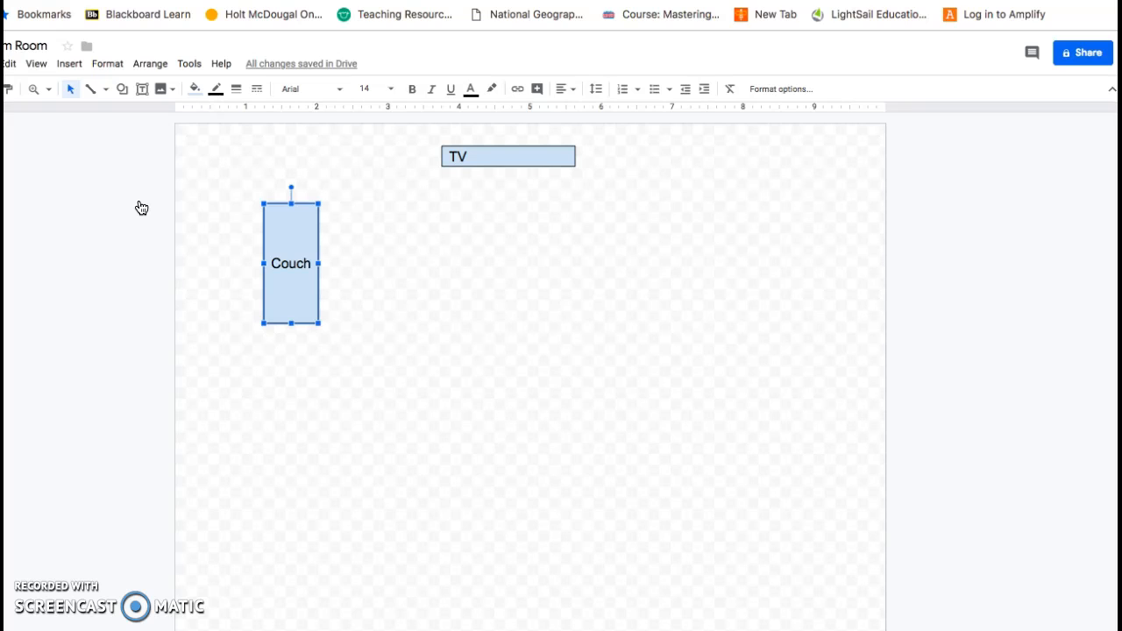
left_click(110, 537)
left_click(33, 626)
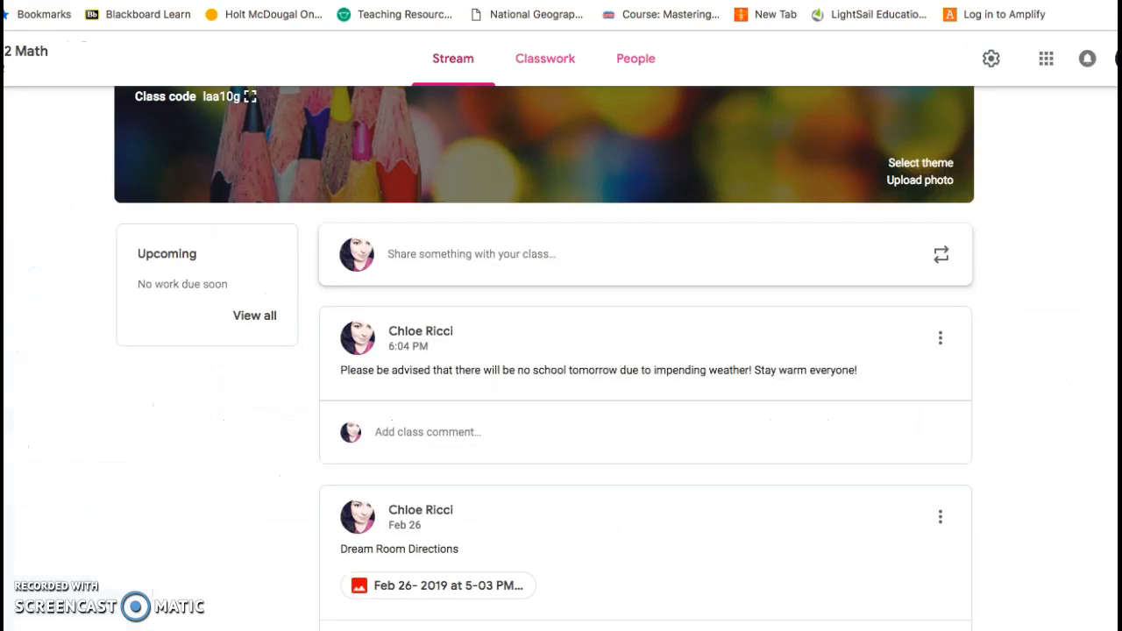
Step: Open the image attached to the Dream Room Directions post in Google Classroom, read the project requirements and grading criteria, and close it
scroll(463, 540, "down", 1)
left_click(463, 544)
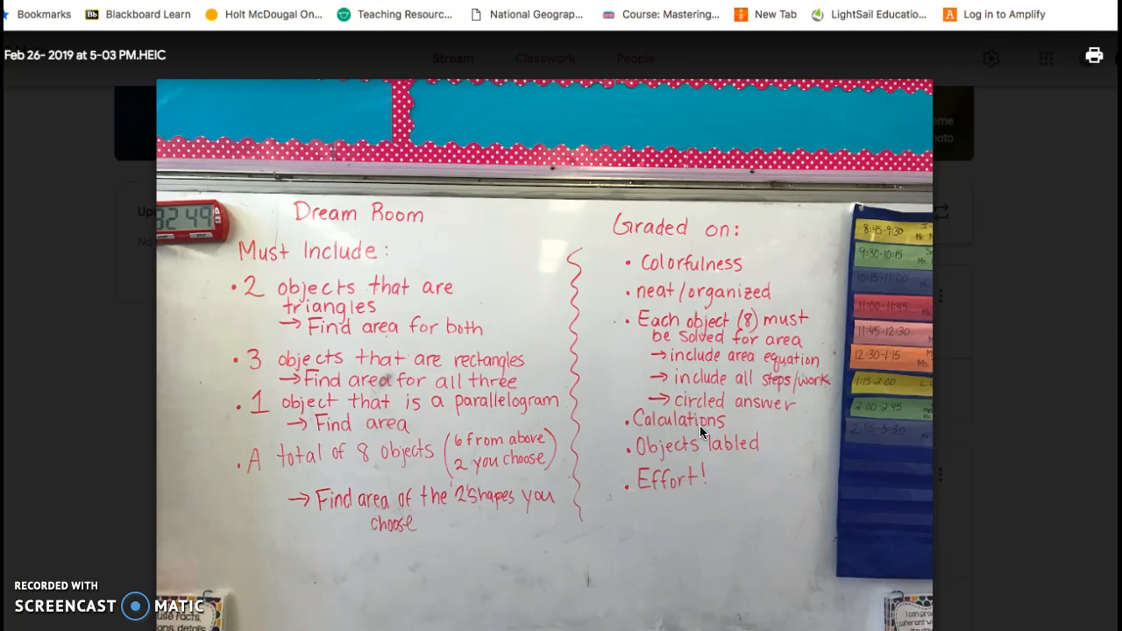
left_click(1081, 365)
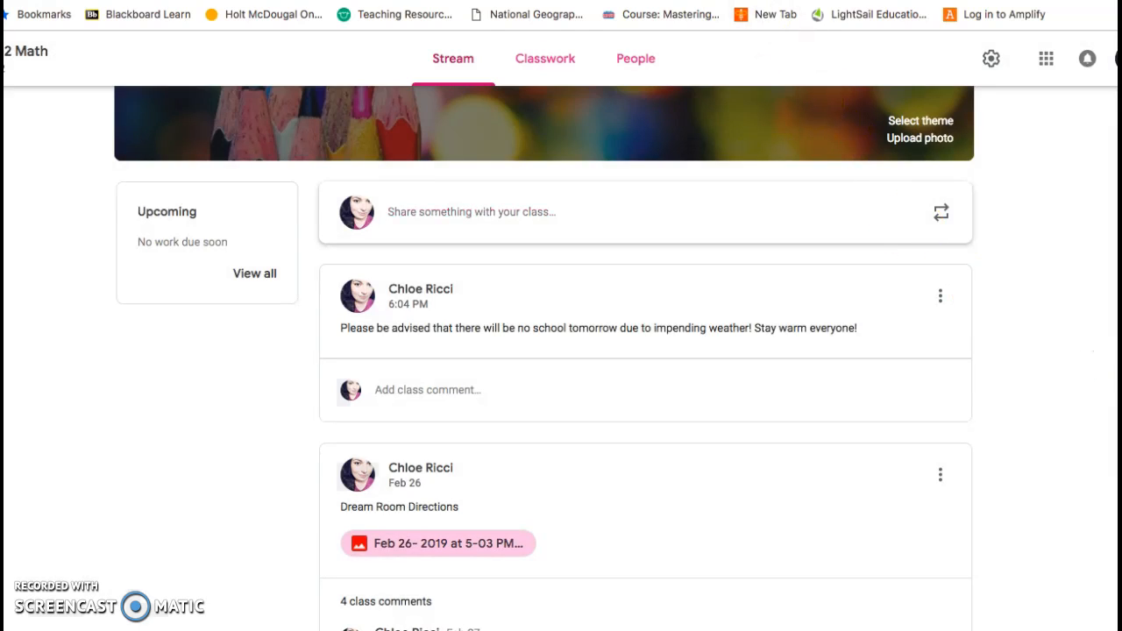
Step: Start a new post to share with all students in the 602 Math class stream
left_click(616, 216)
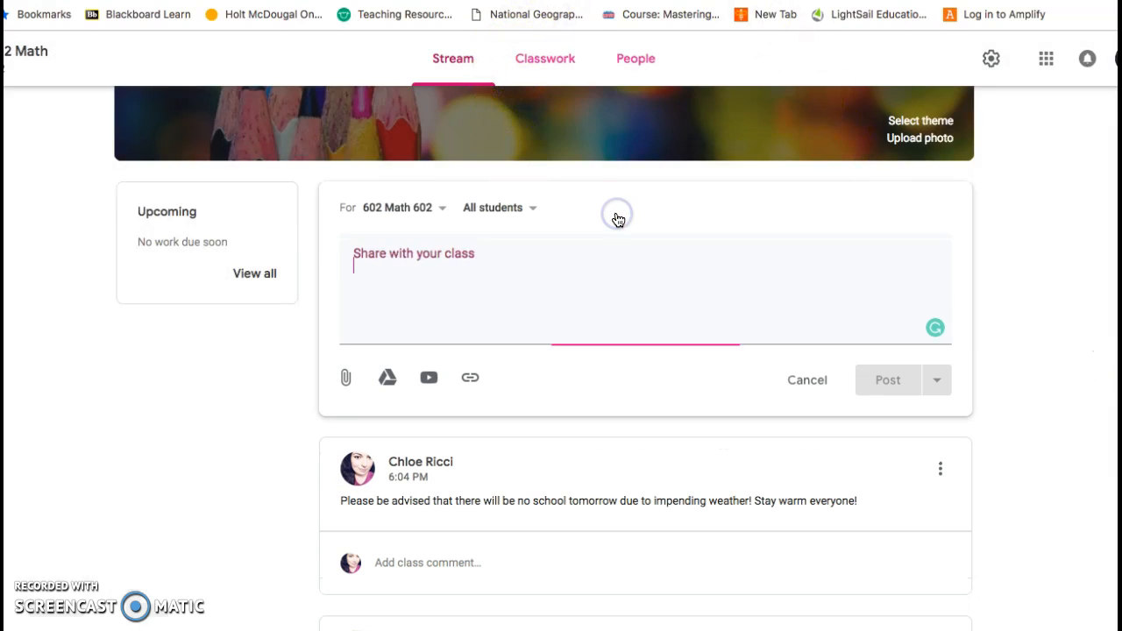